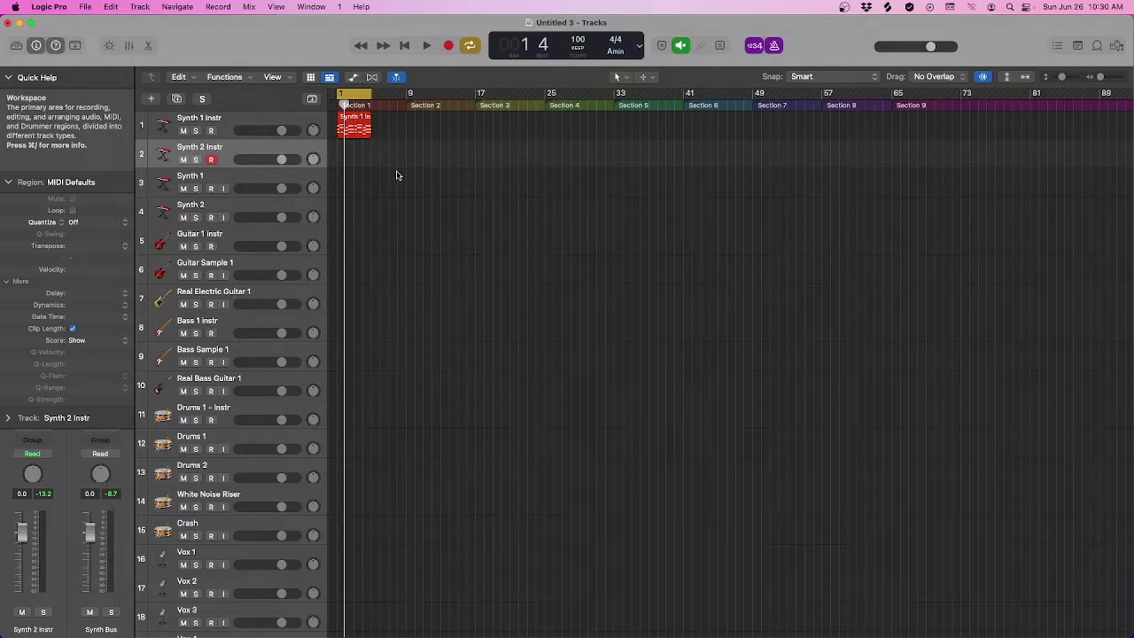
Step: Examine the chord notes of the Synth 1 Instr region in the Piano Roll, and close the editor
left_click(354, 129)
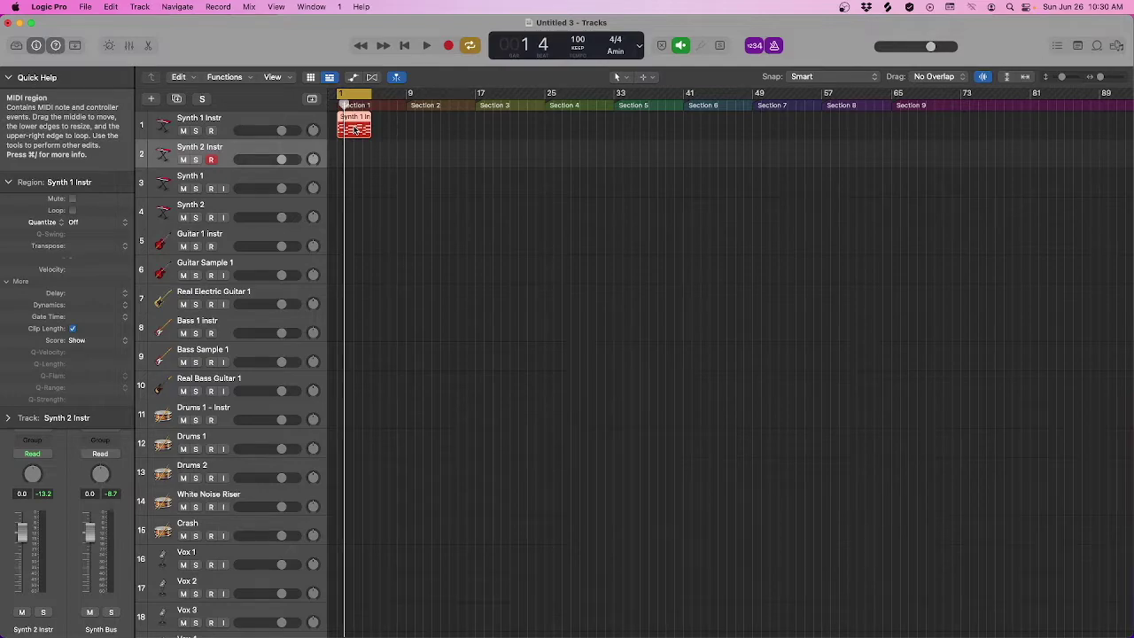
double_click(354, 129)
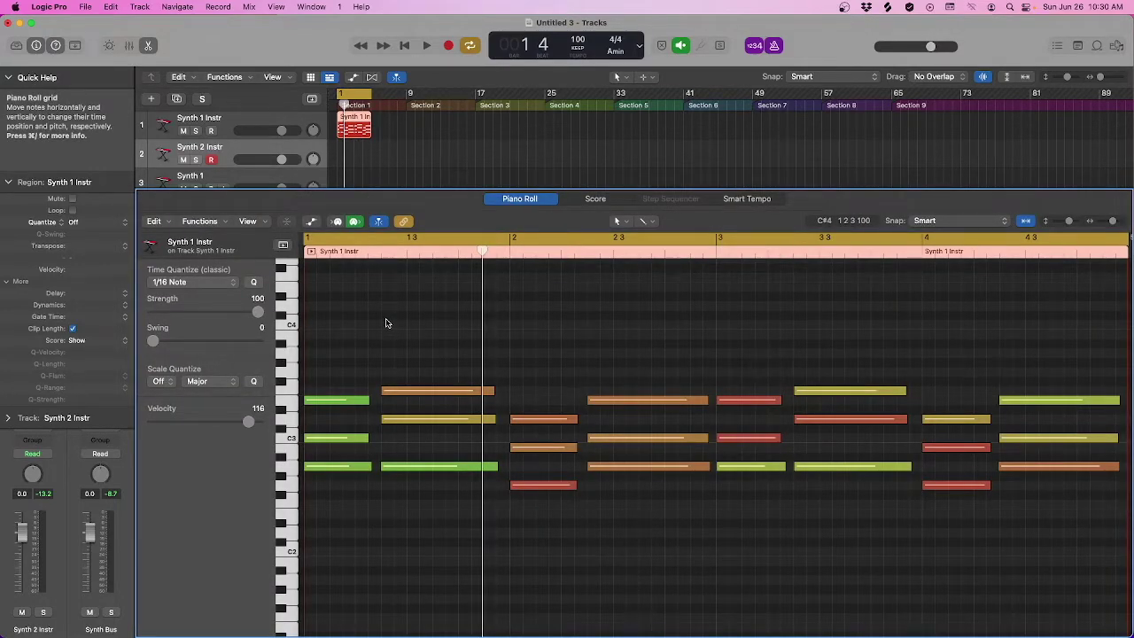
key("x")
key("x")
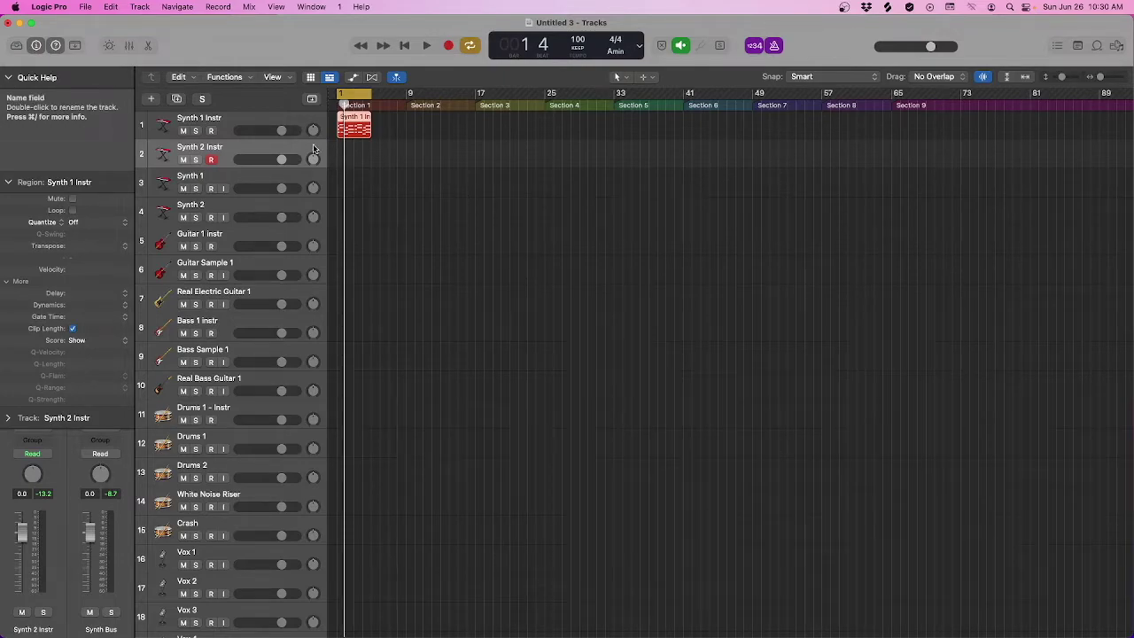
Step: Deselect the Synth 1 Instr region and listen to its cycled chord progression in the arrangement
left_click(381, 158)
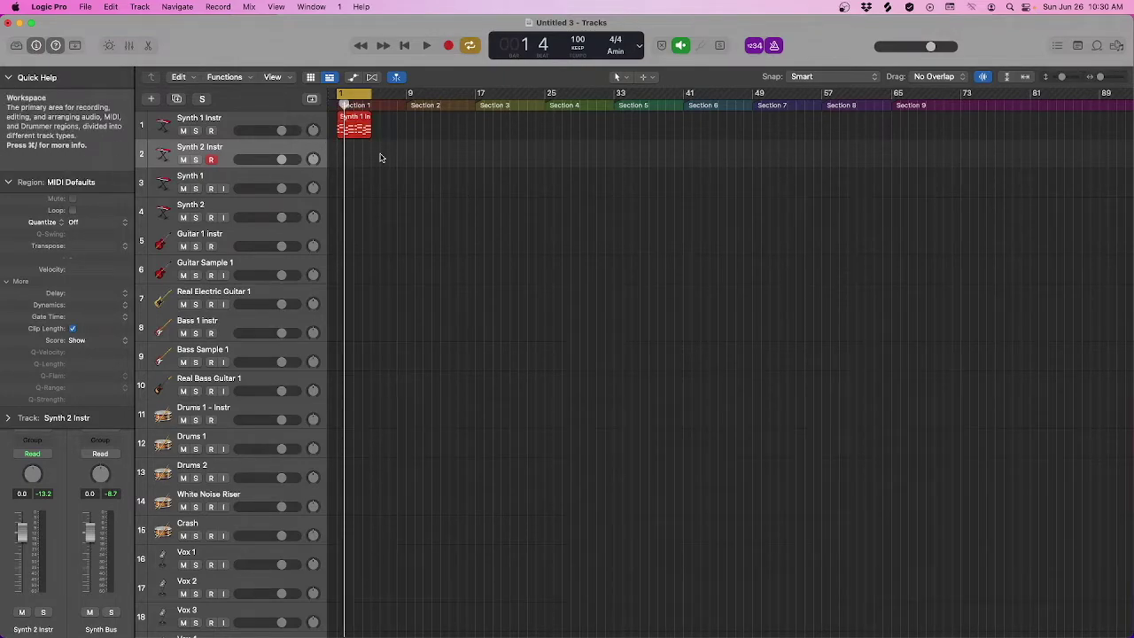
key("space")
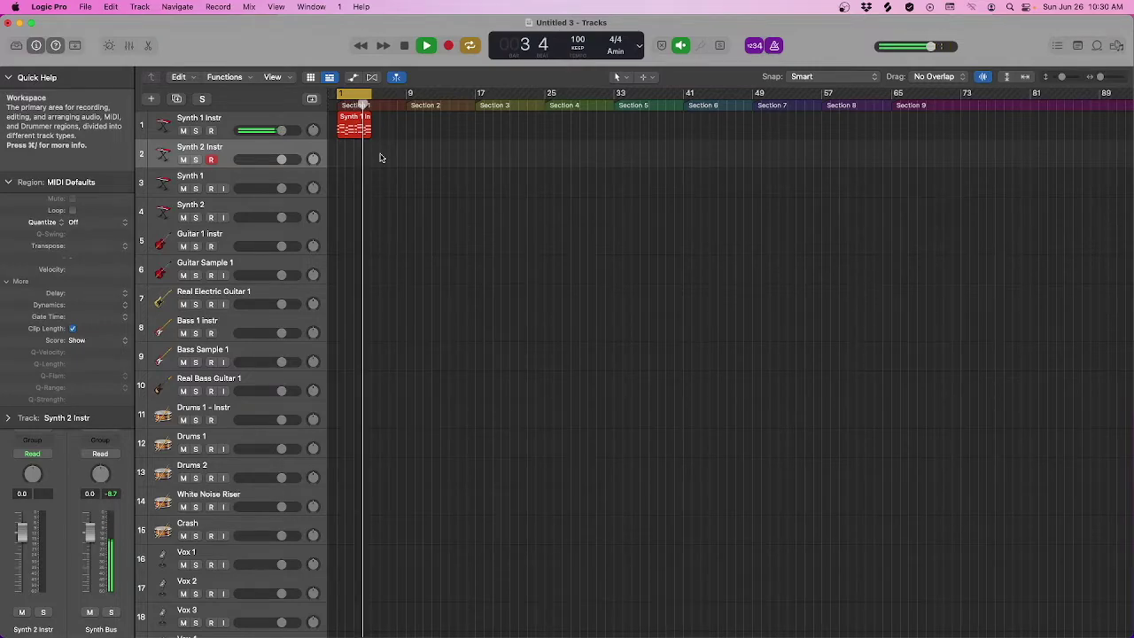
key("space")
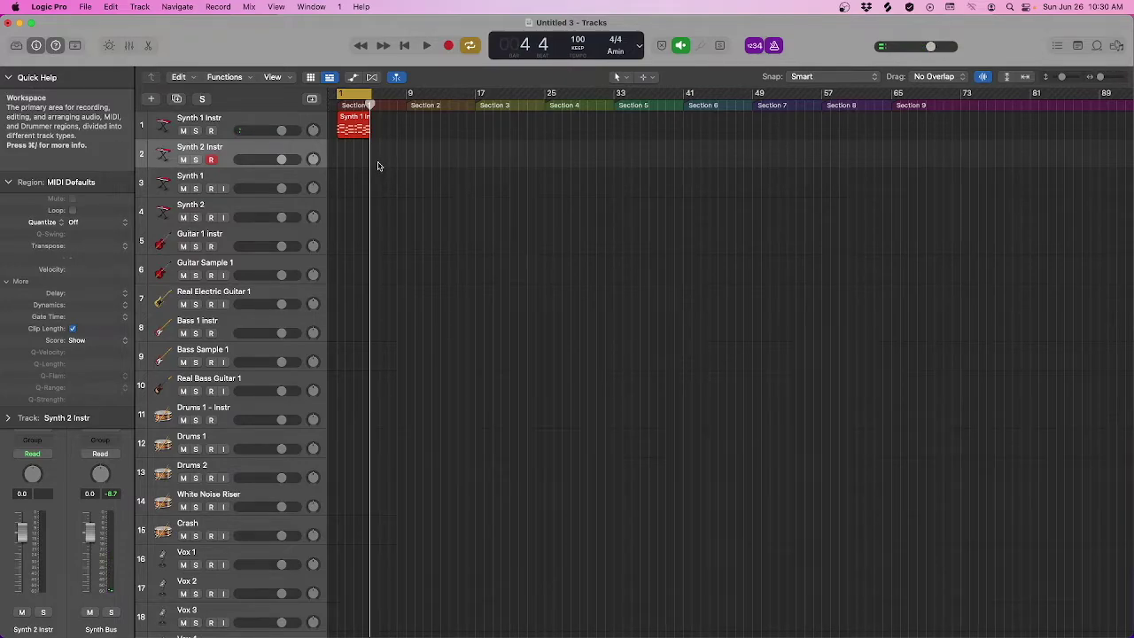
Step: Review the Synth 1 Instr region's chord voicings and note timing in the Piano Roll, and return to the full track view
left_click(355, 130)
double_click(355, 130)
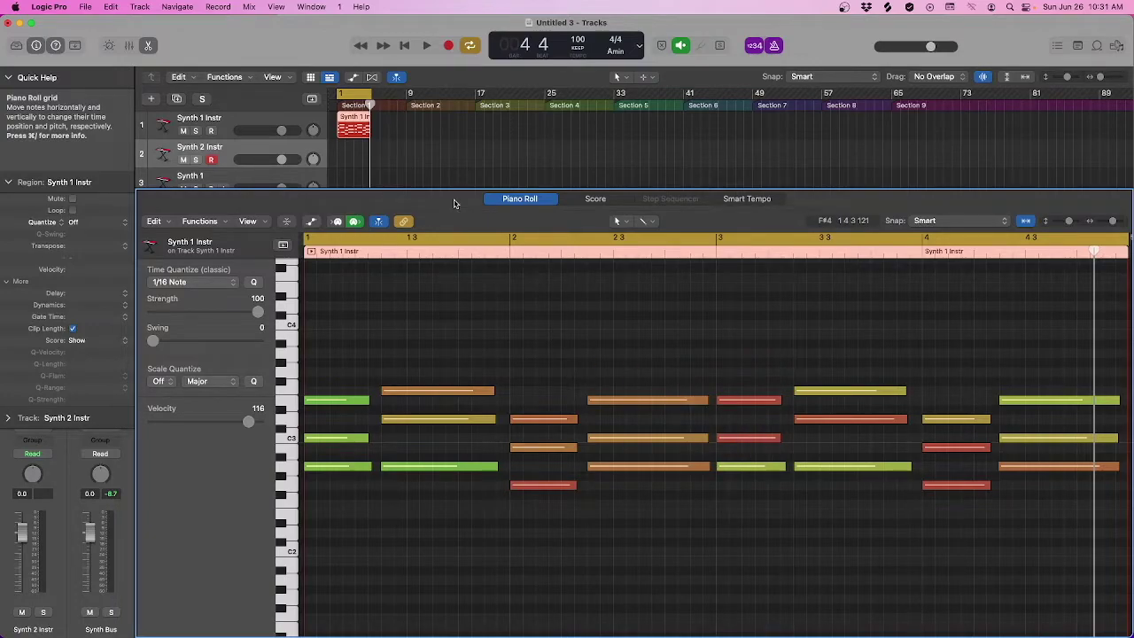
key("Down")
key("x")
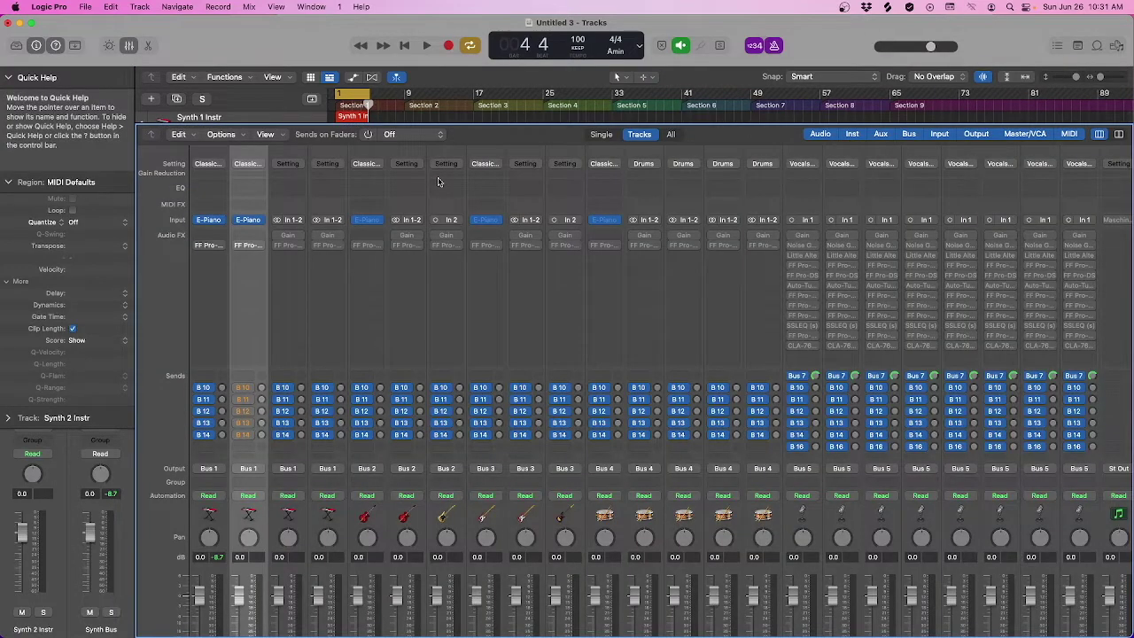
key("x")
left_click(349, 128)
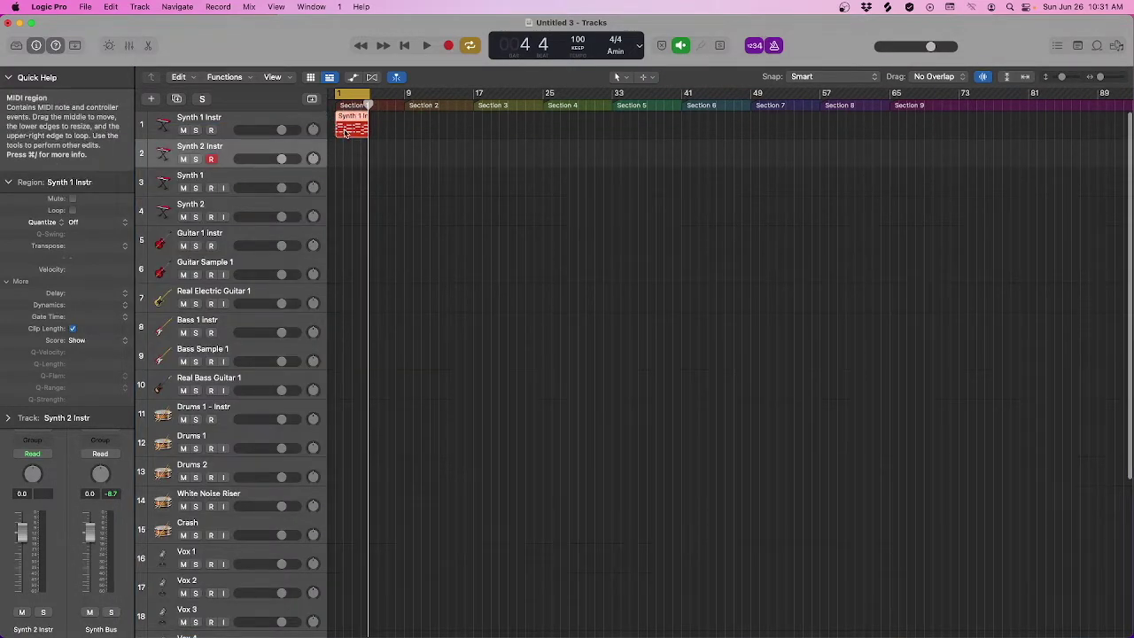
double_click(351, 130)
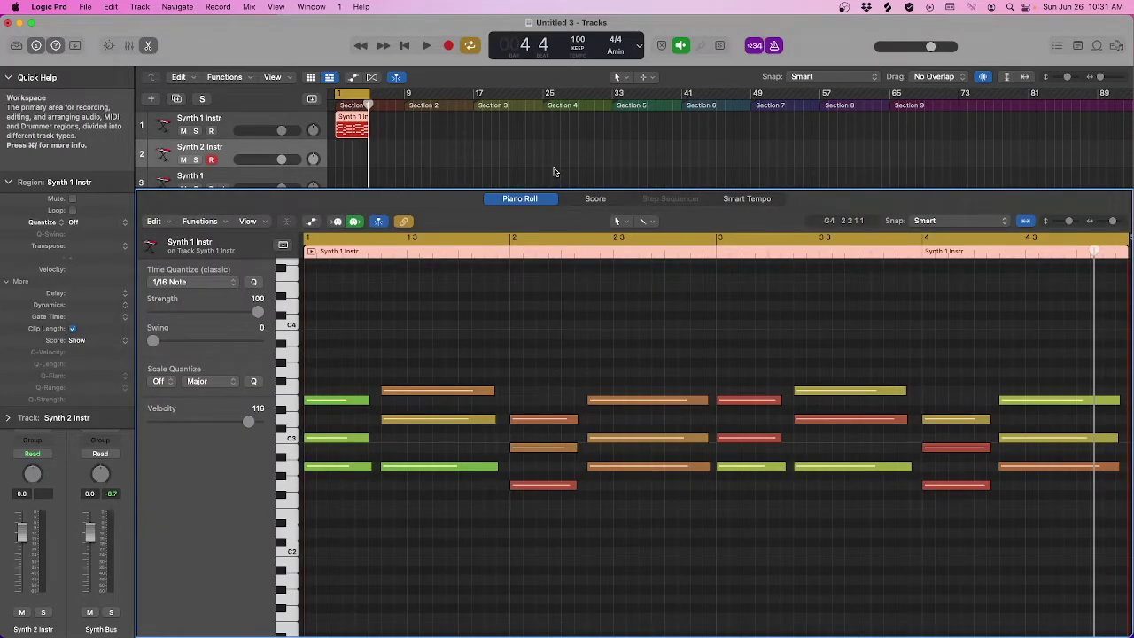
left_click(554, 170)
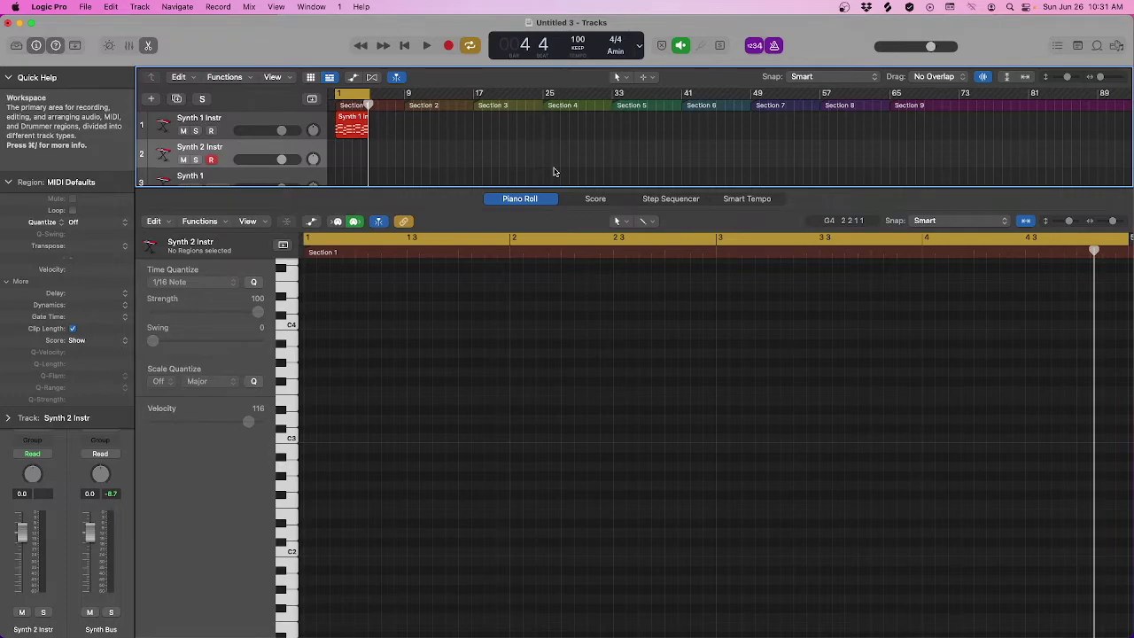
key("x")
key("x")
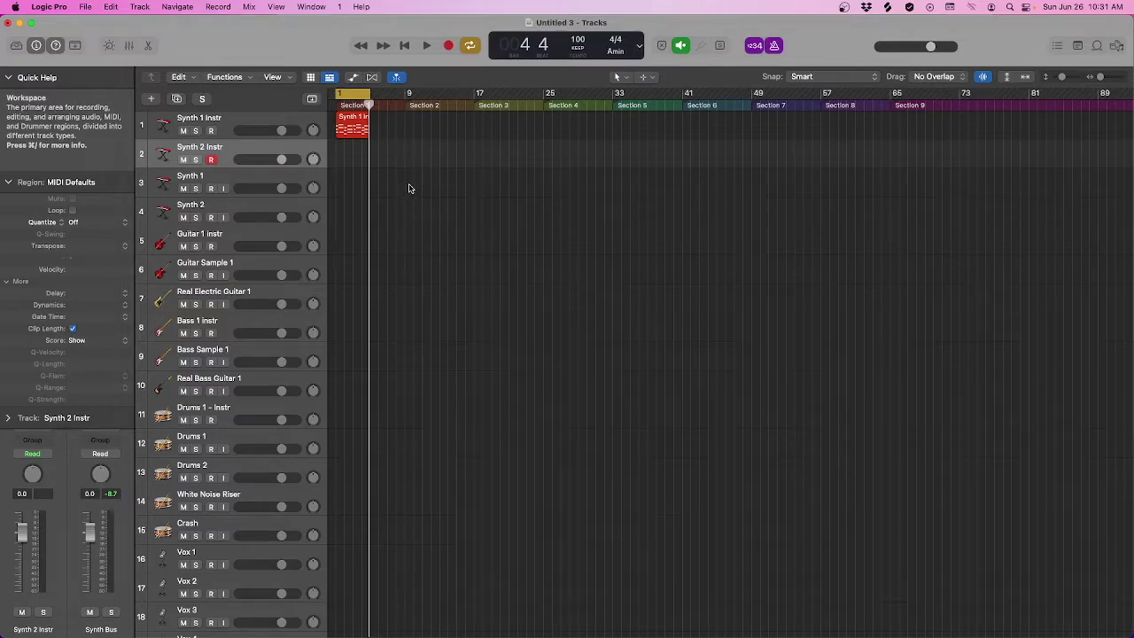
Step: Play back the Synth 1 Instr chords while following their notes in the Piano Roll, and close the editor
double_click(355, 127)
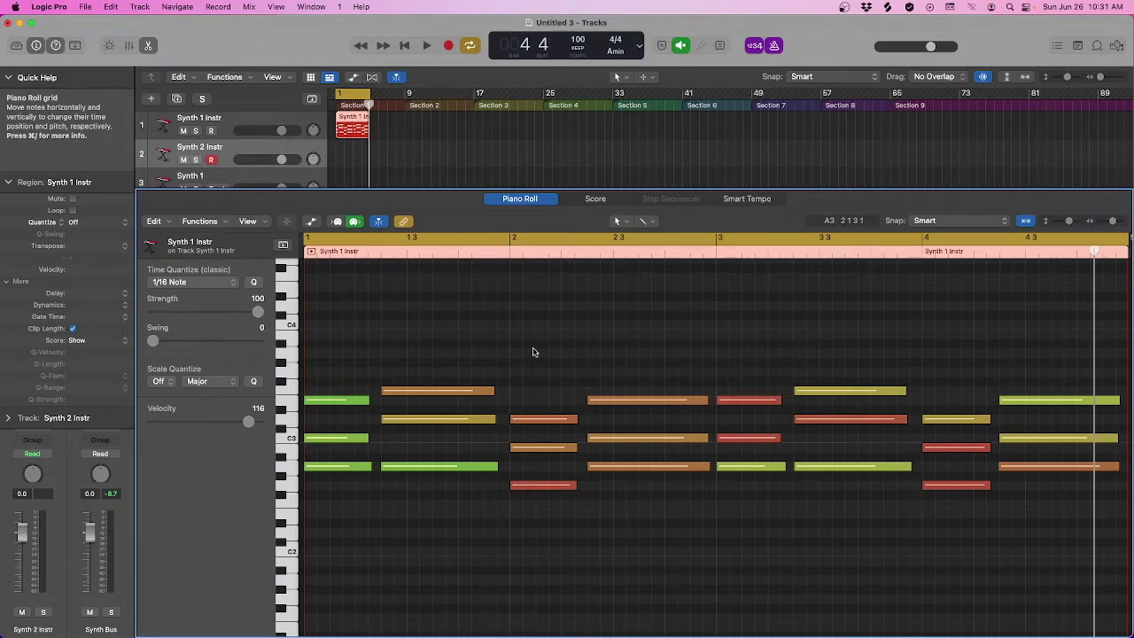
key("space")
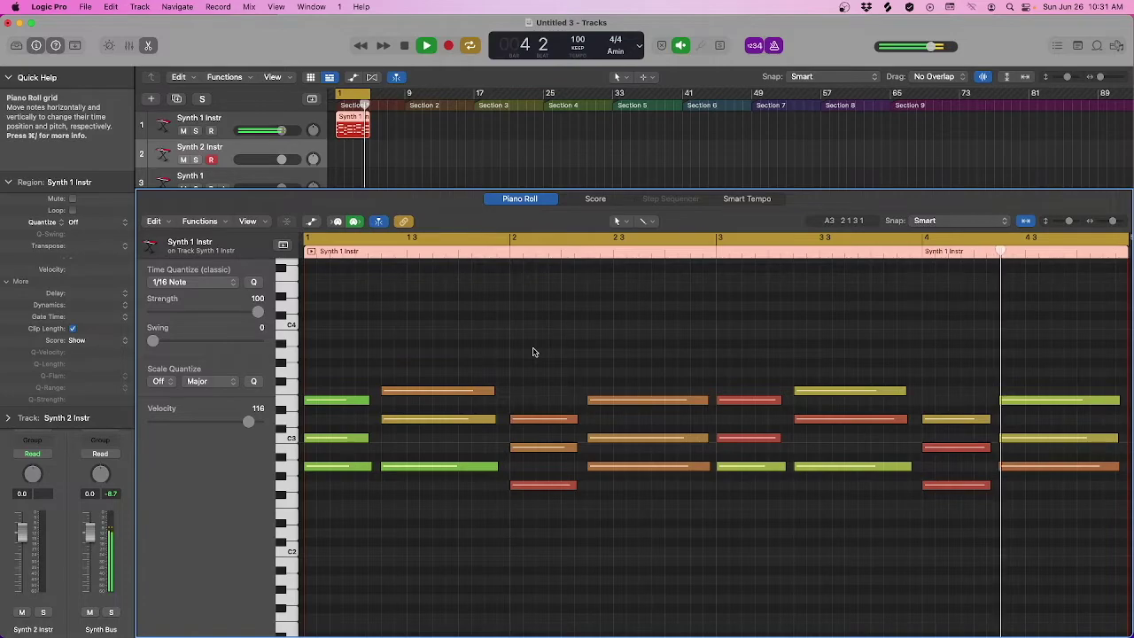
key("space")
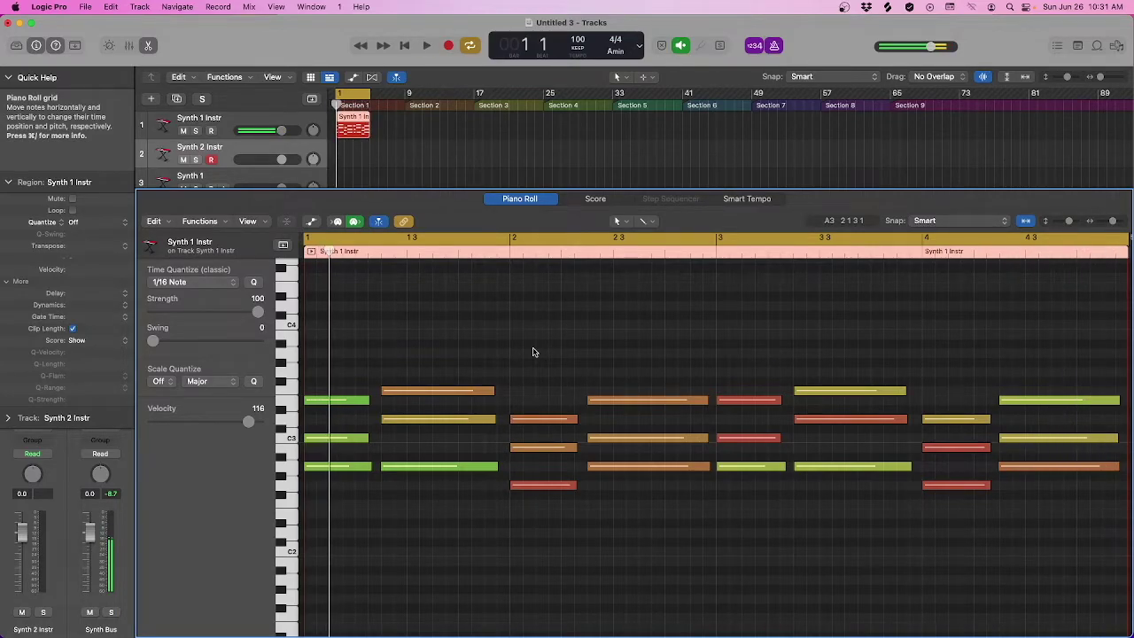
left_click(481, 137)
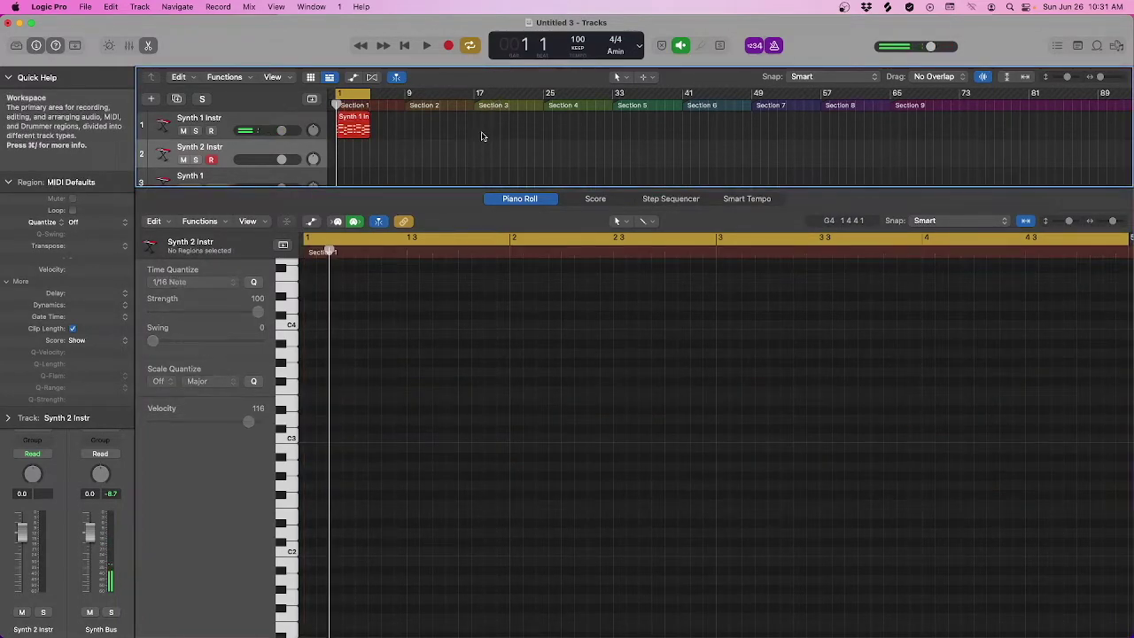
key("x")
key("x")
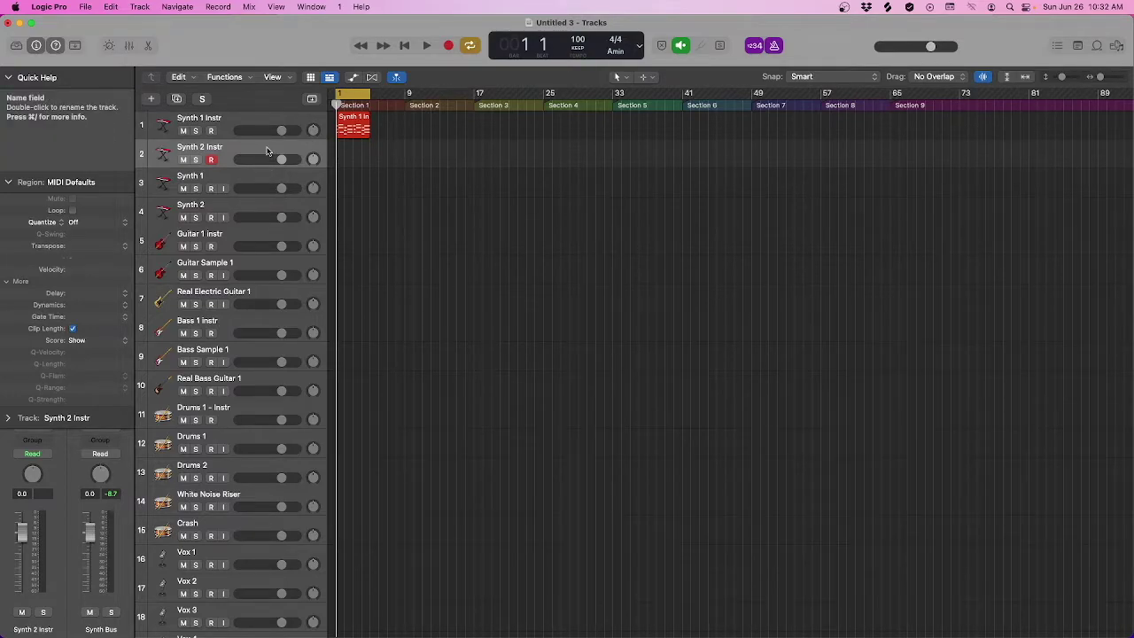
key("x")
key("x")
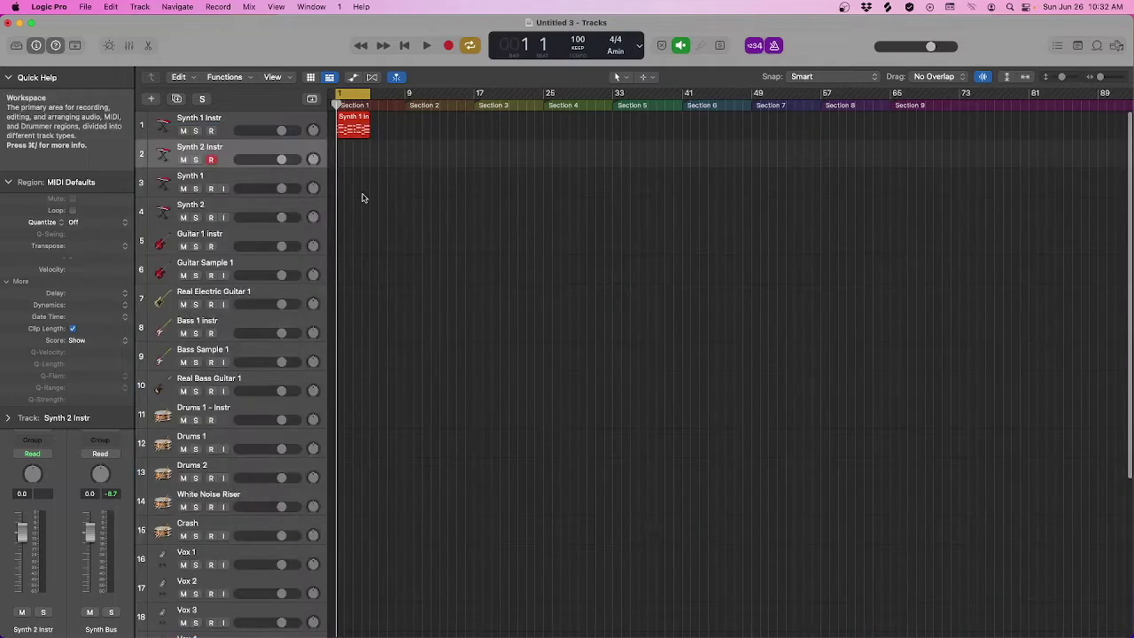
left_click(348, 131)
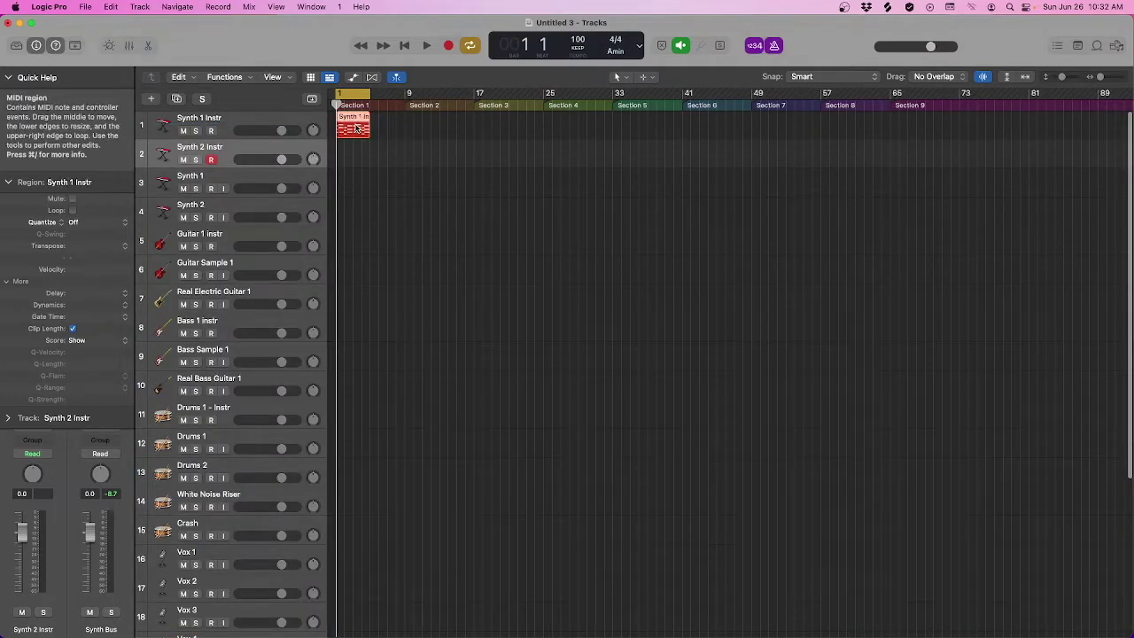
left_click(307, 157)
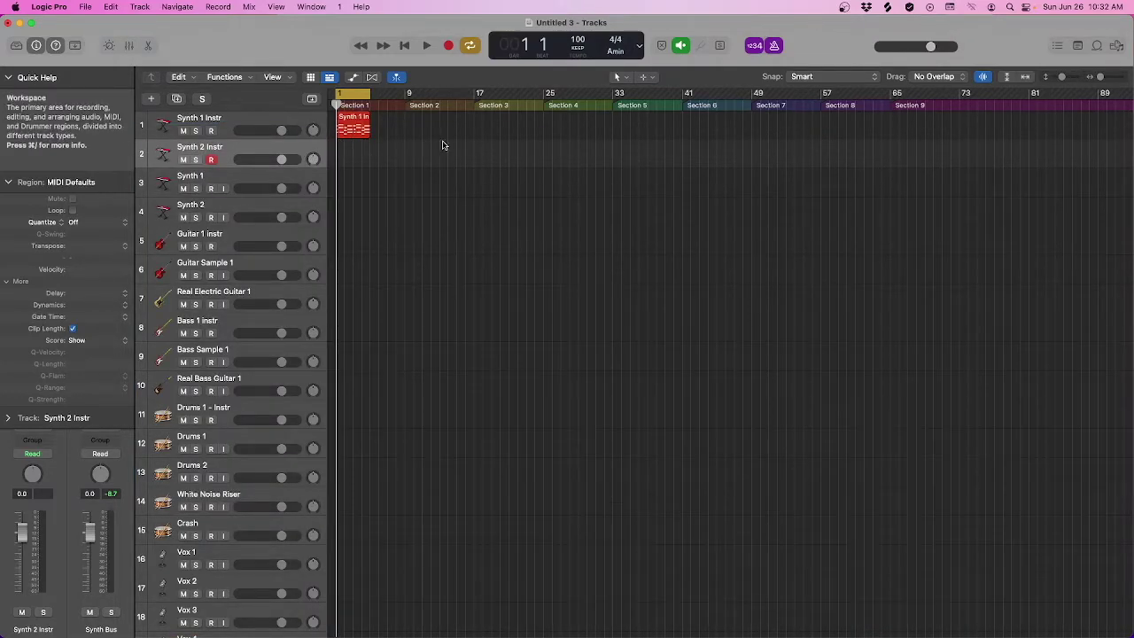
Step: Display the empty Piano Roll for Synth 2 Instr, audition notes on that track over the playing chord loop, and close the editor
key("p")
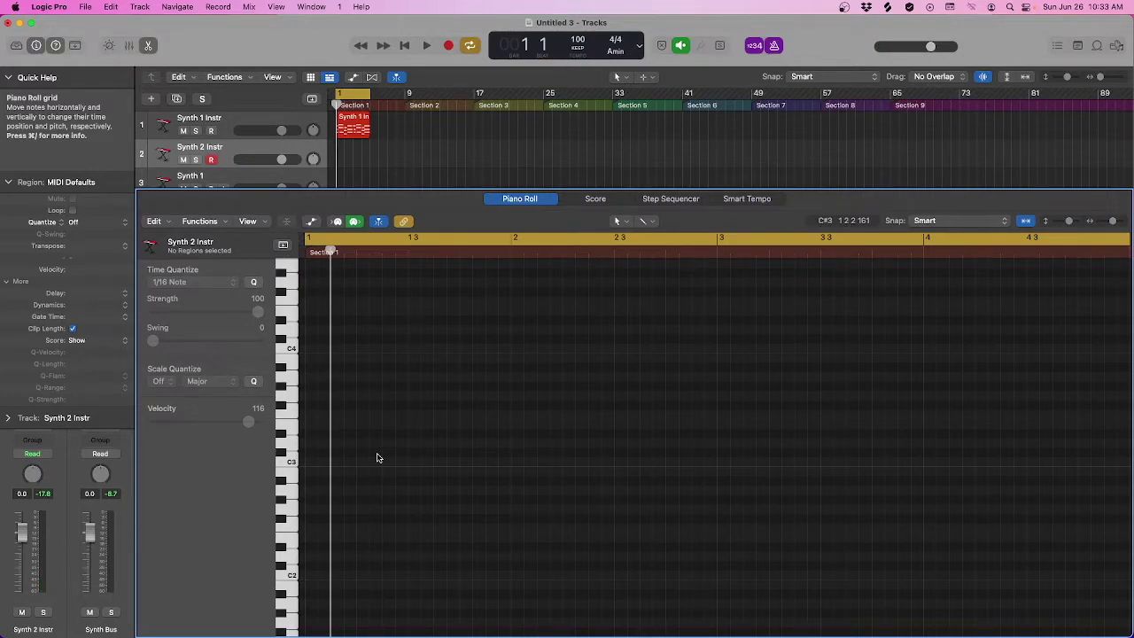
key("space")
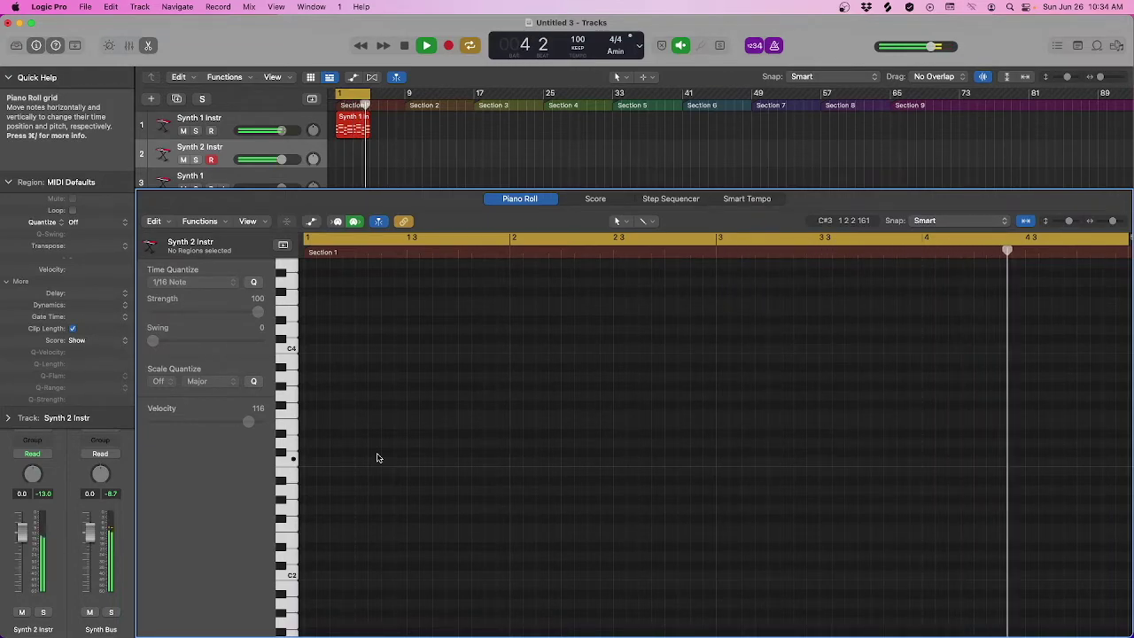
key("space")
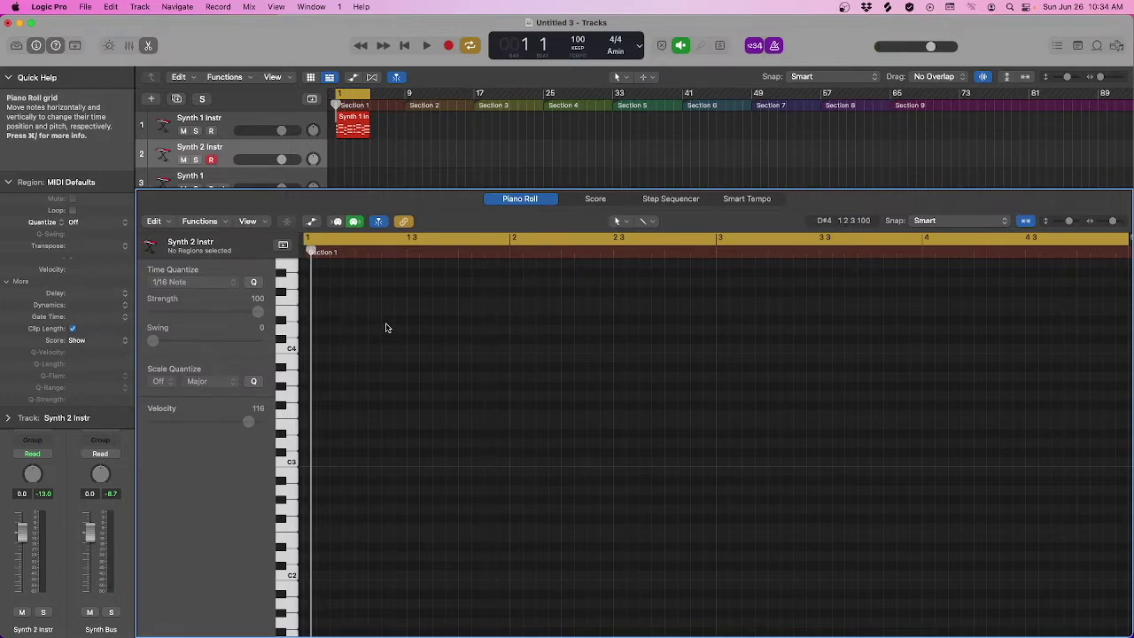
key("x")
key("x")
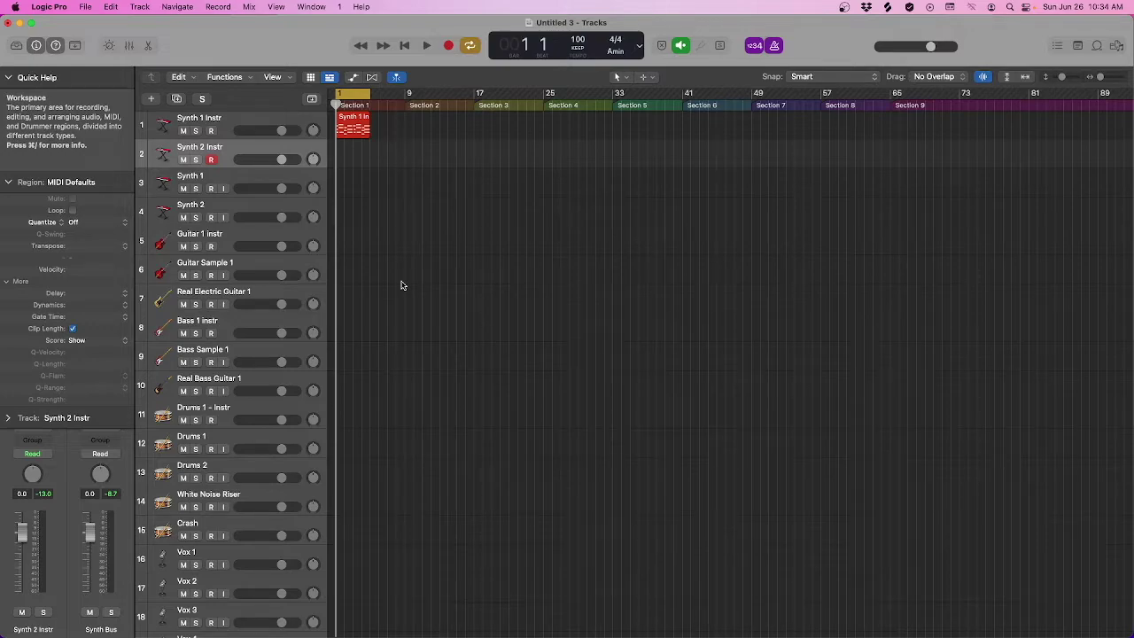
Step: Listen to the chord loop in the arrangement and open the Synth 1 Instr region in the Piano Roll
key("space")
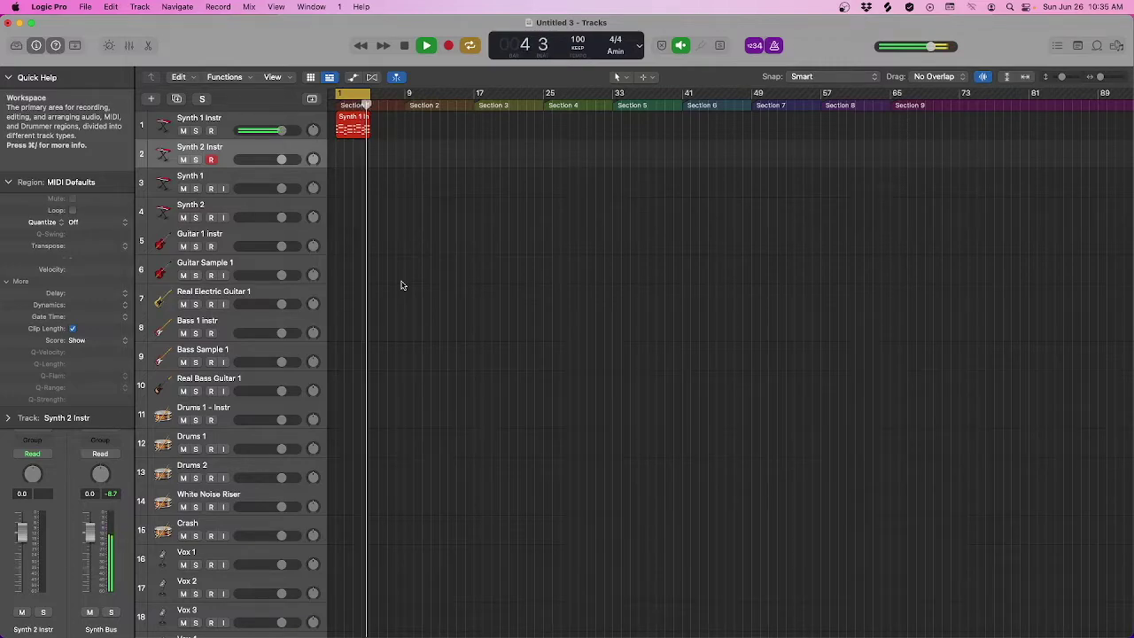
key("space")
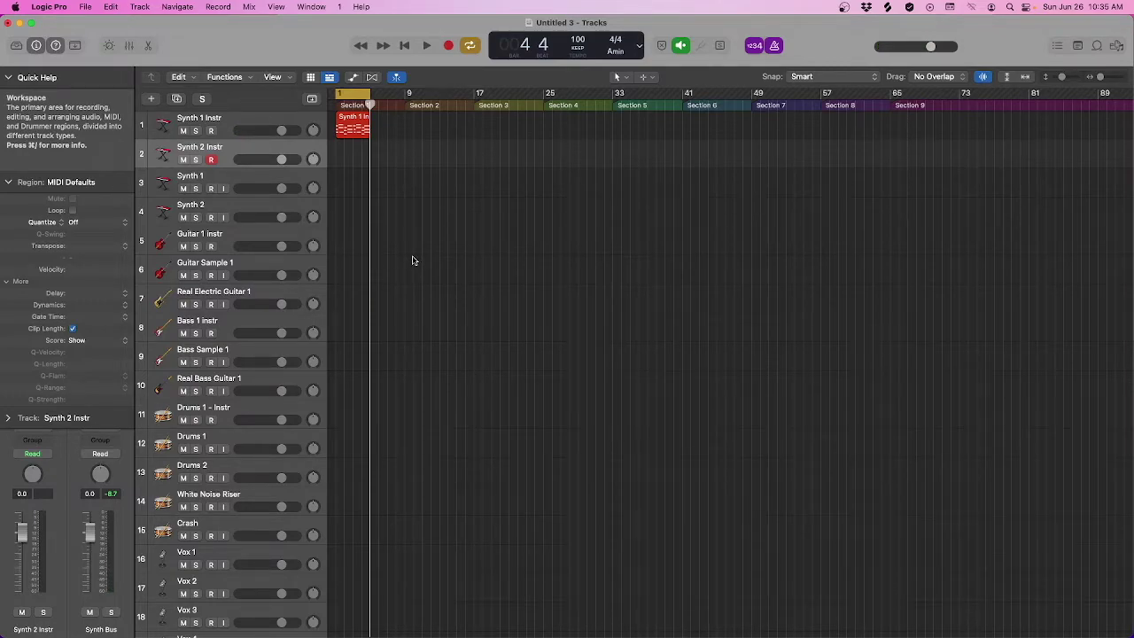
left_click(356, 130)
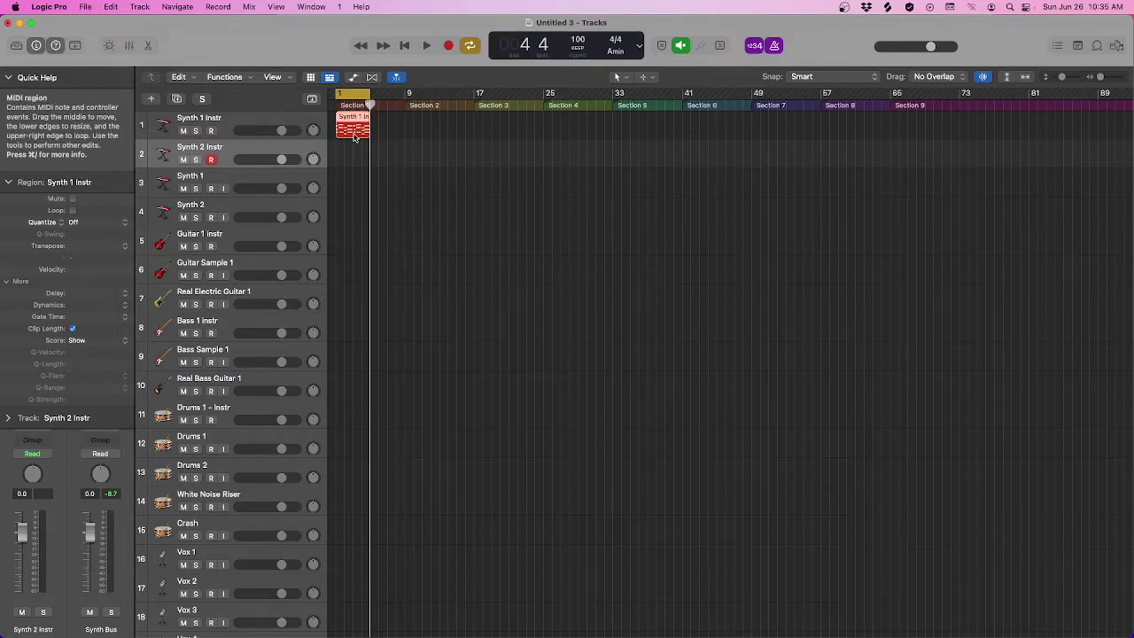
double_click(357, 130)
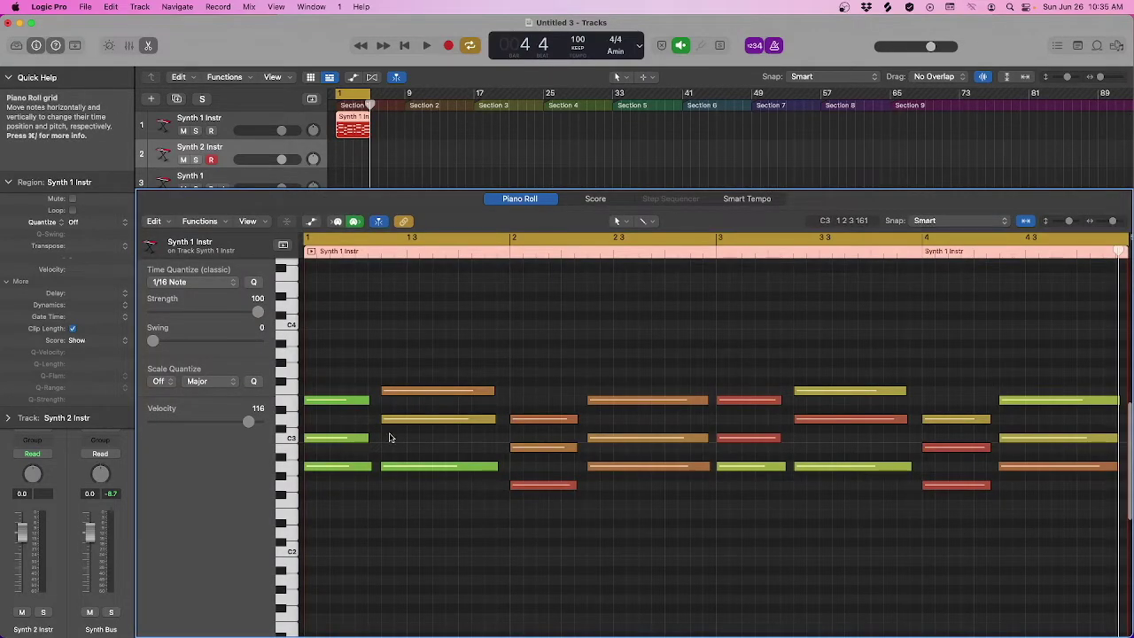